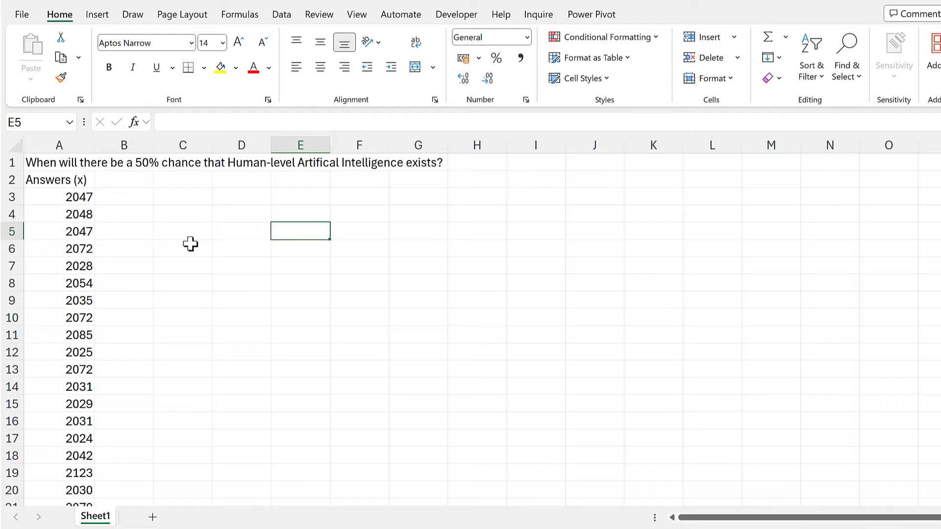
# Enter the header 'y' in cell B2 beside the Answers (x) header.
pyautogui.scroll(-8, 195, 252)
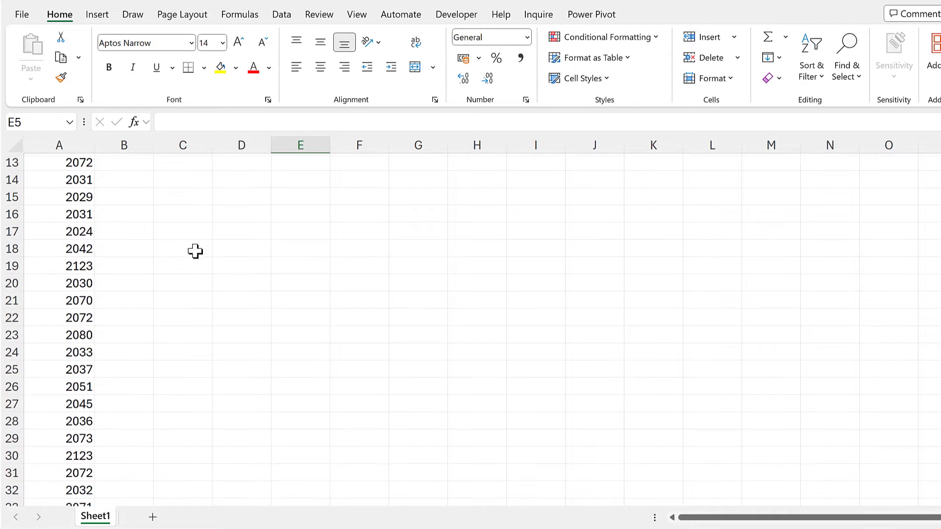
pyautogui.scroll(-7, 195, 252)
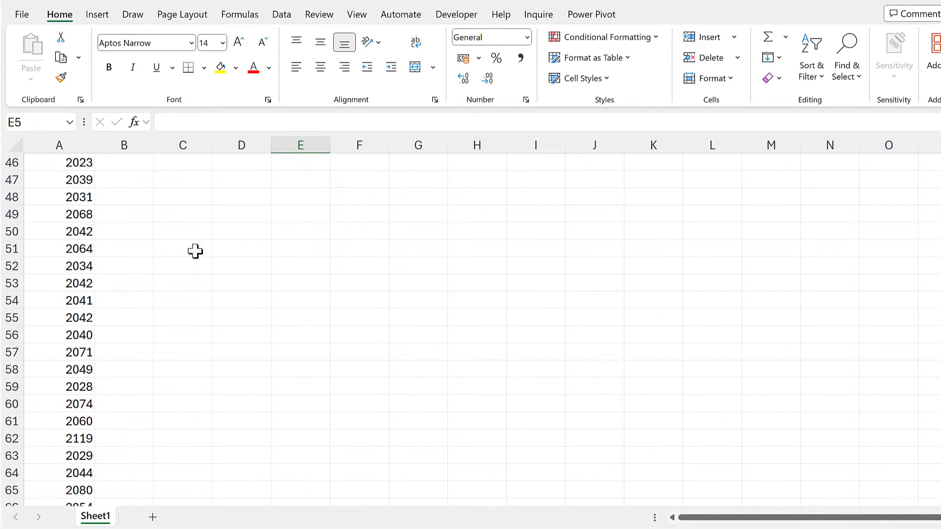
pyautogui.scroll(4, 195, 251)
pyautogui.scroll(11, 195, 252)
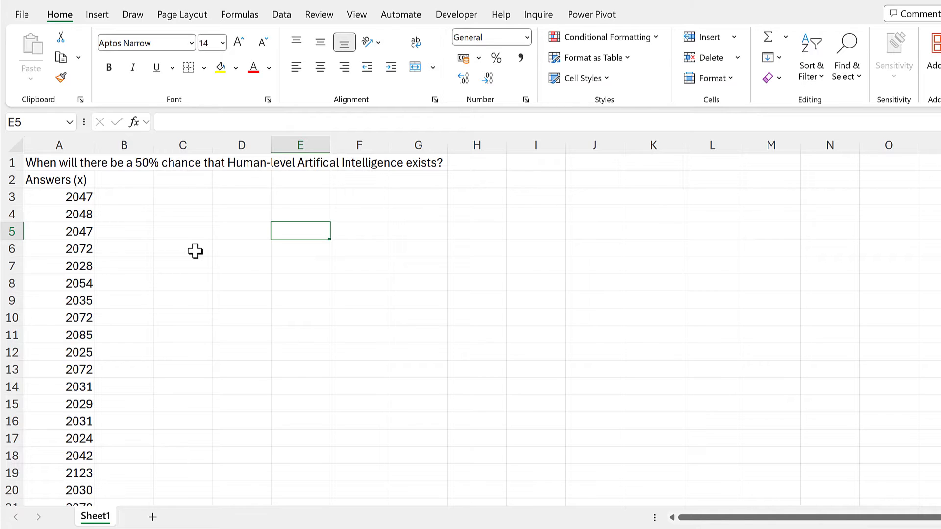
pyautogui.click(138, 178)
pyautogui.write('y')
pyautogui.click(191, 232)
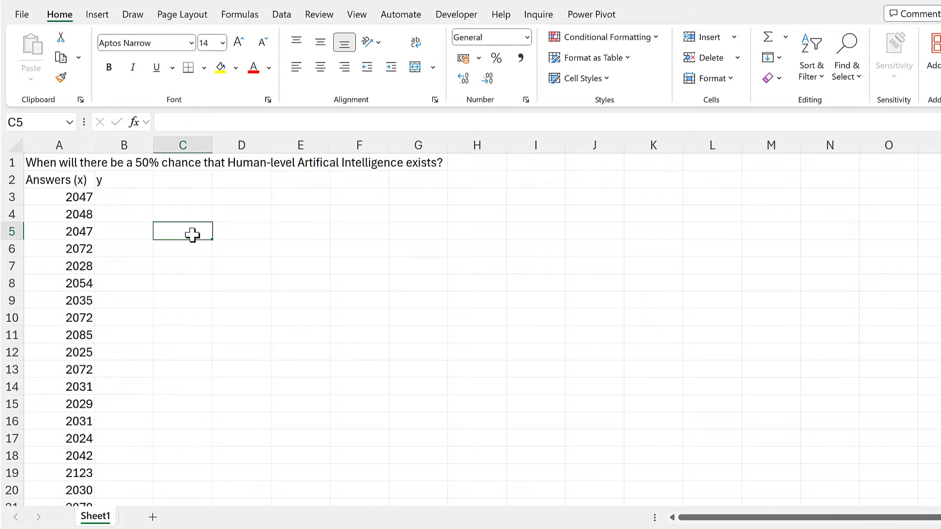
# Enter 1 in B3 and fill it down column B to the end of the data.
pyautogui.click(130, 197)
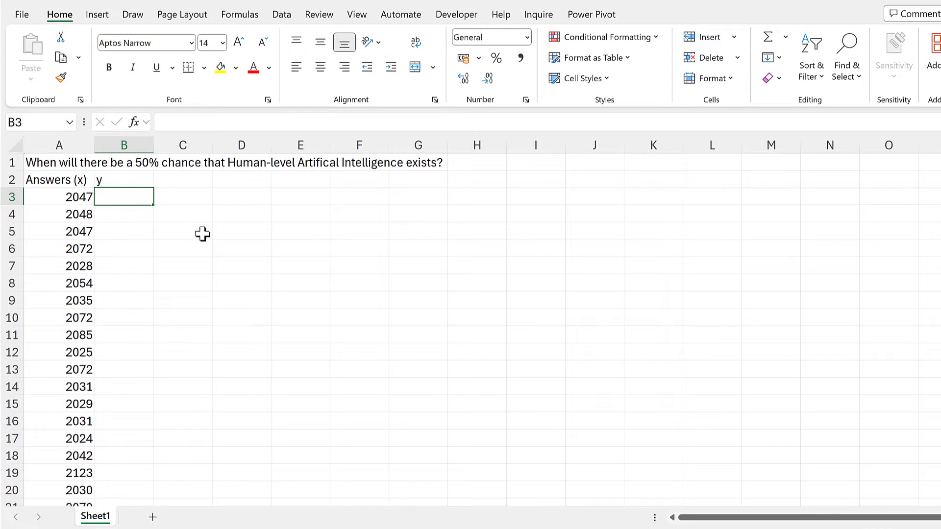
pyautogui.write('1')
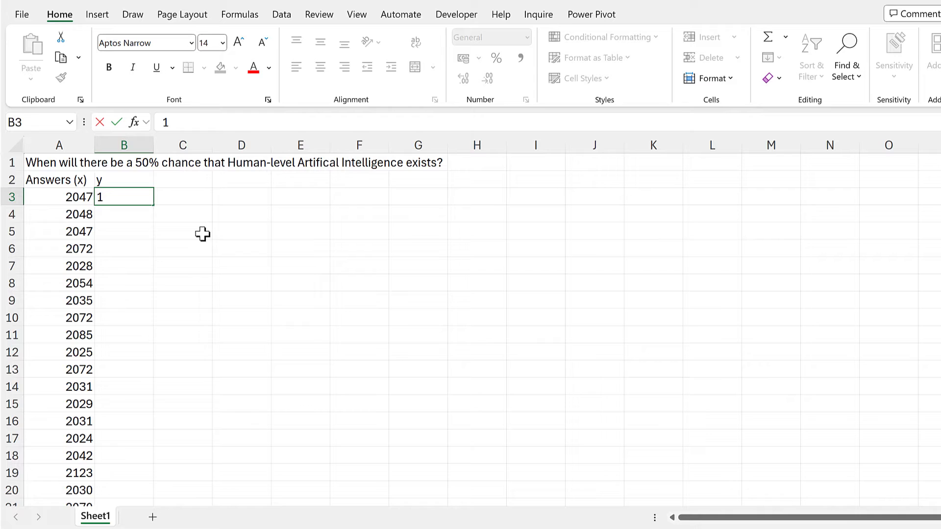
pyautogui.press('Return')
pyautogui.click(147, 198)
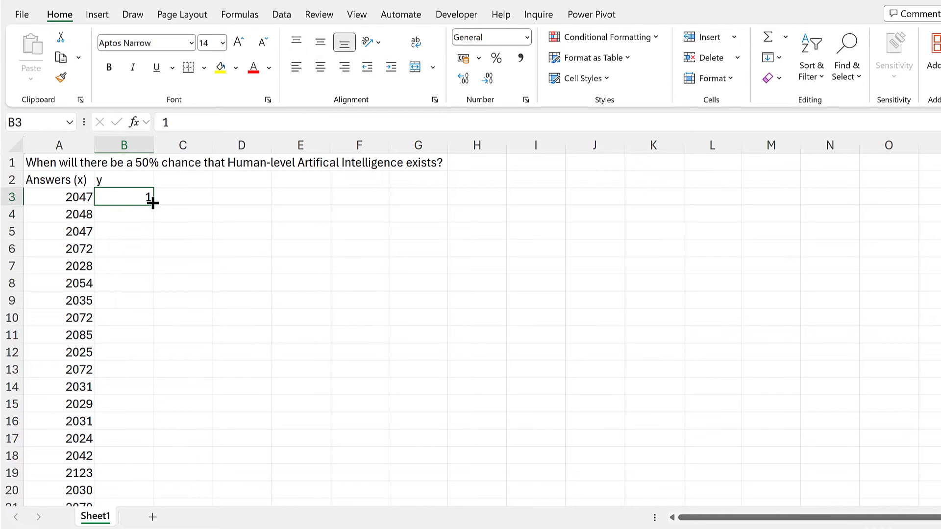
pyautogui.doubleClick(153, 204)
pyautogui.click(259, 200)
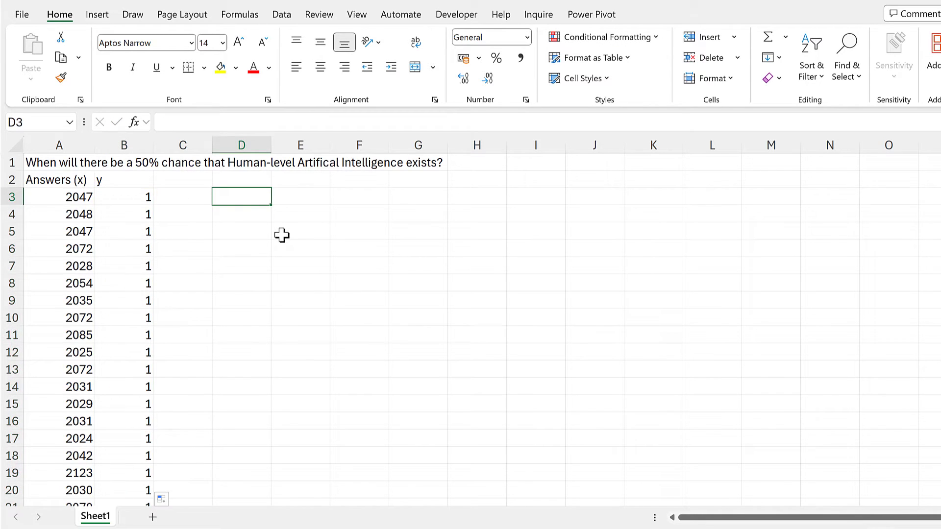
# Insert an empty scatter chart and position it next to the data.
pyautogui.click(93, 22)
pyautogui.click(323, 77)
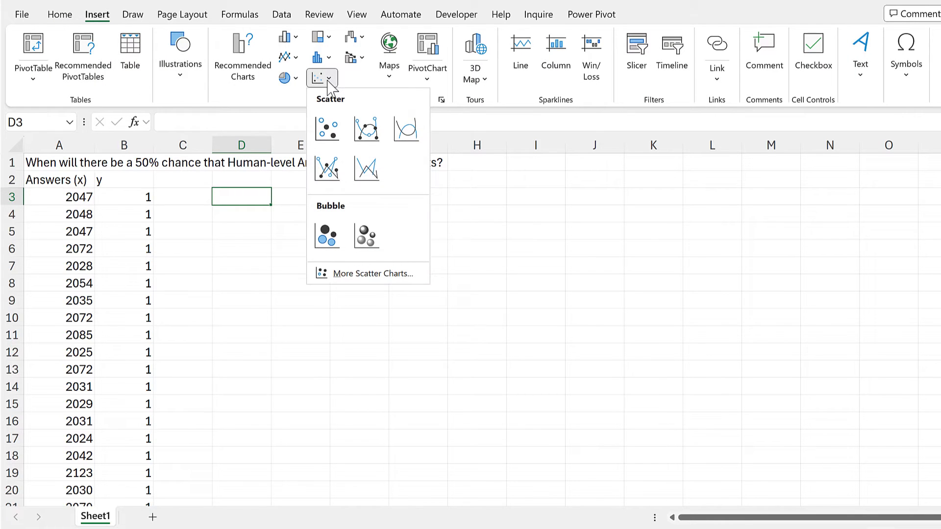
pyautogui.click(327, 128)
pyautogui.moveTo(445, 226); pyautogui.dragTo(257, 185)
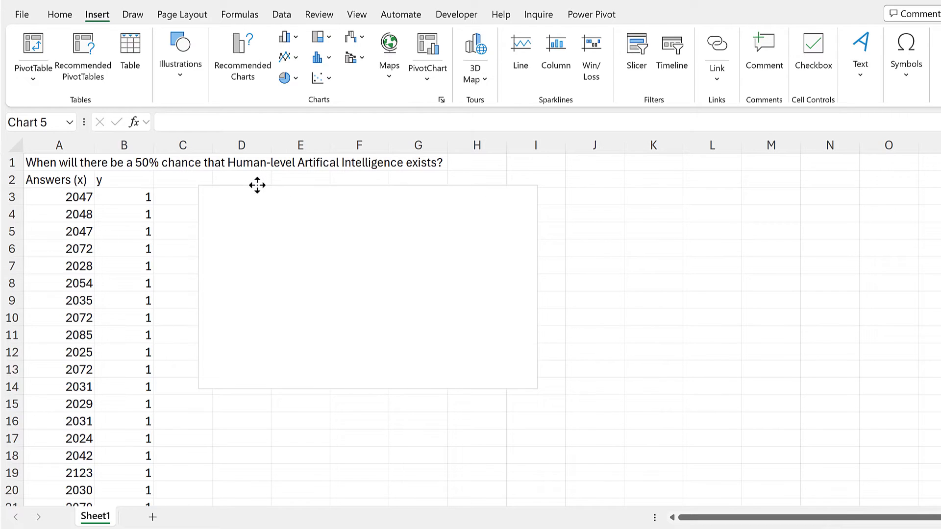
# Add a new data series to the chart with X values A3:A285.
pyautogui.rightClick(306, 212)
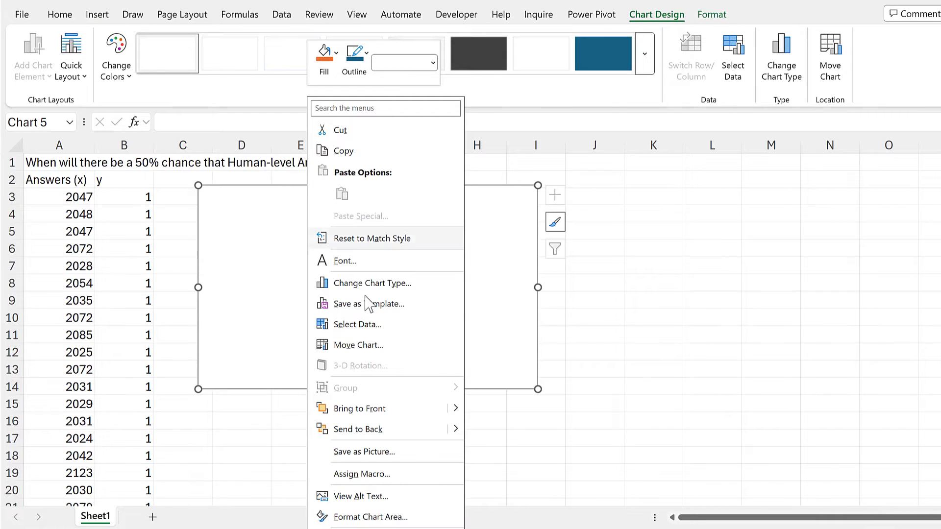
pyautogui.click(378, 329)
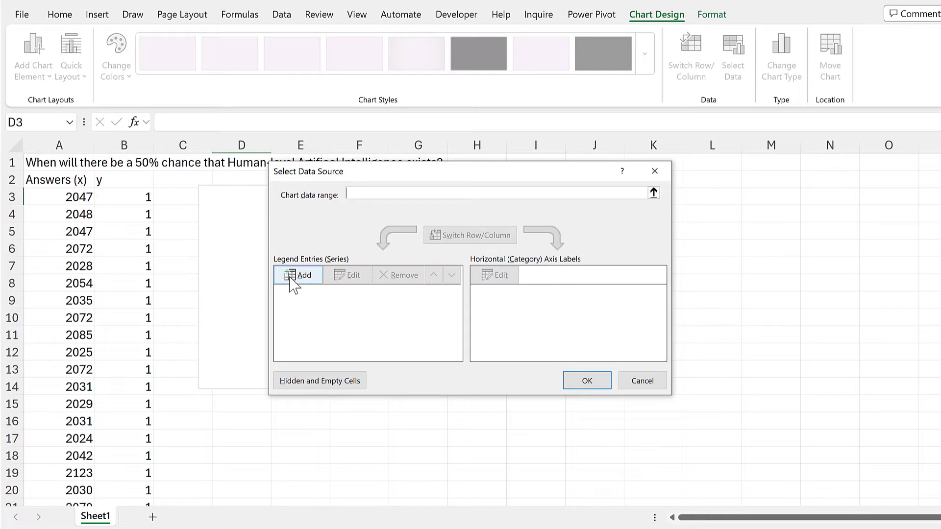
pyautogui.click(292, 278)
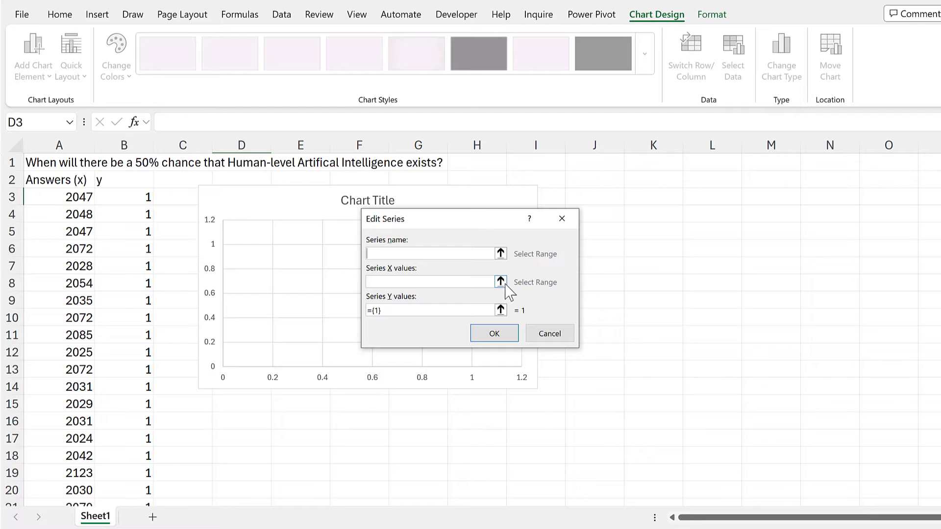
pyautogui.click(501, 282)
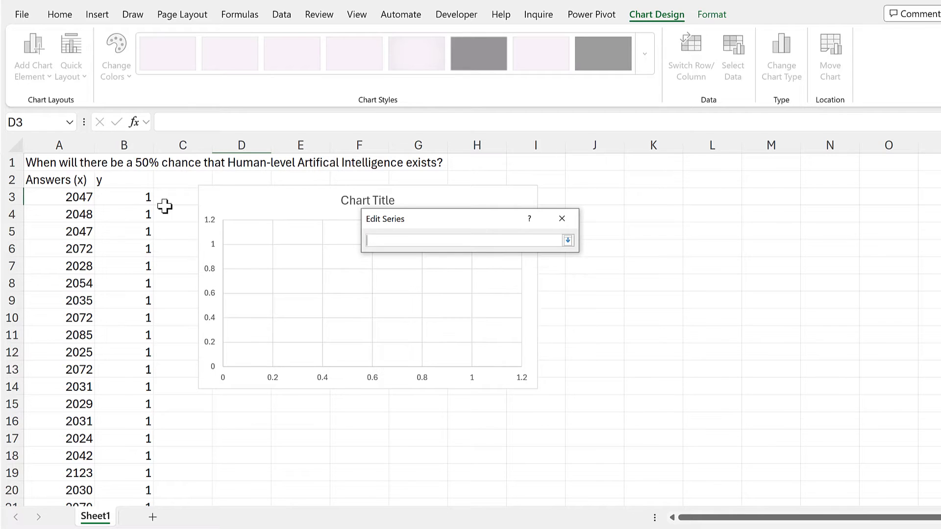
pyautogui.click(80, 198)
pyautogui.hotkey('ctrl', 'shift', 'Down')
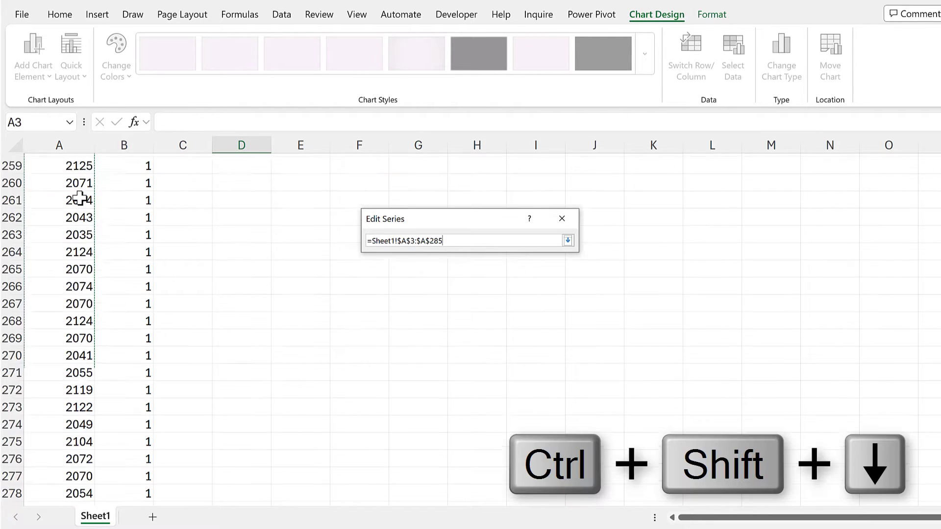
pyautogui.press('Return')
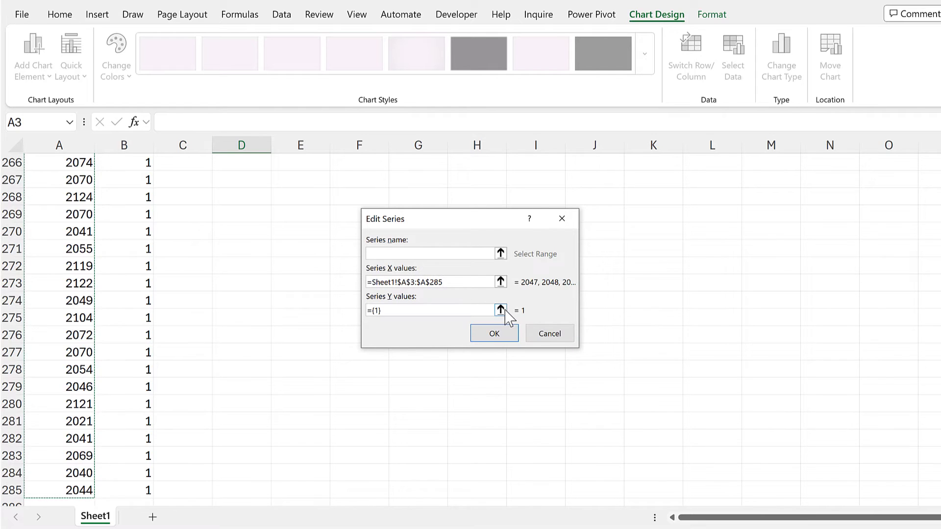
# Set the series Y values to B3:B285 and confirm the chart's data source.
pyautogui.click(500, 310)
pyautogui.scroll(20, 251, 242)
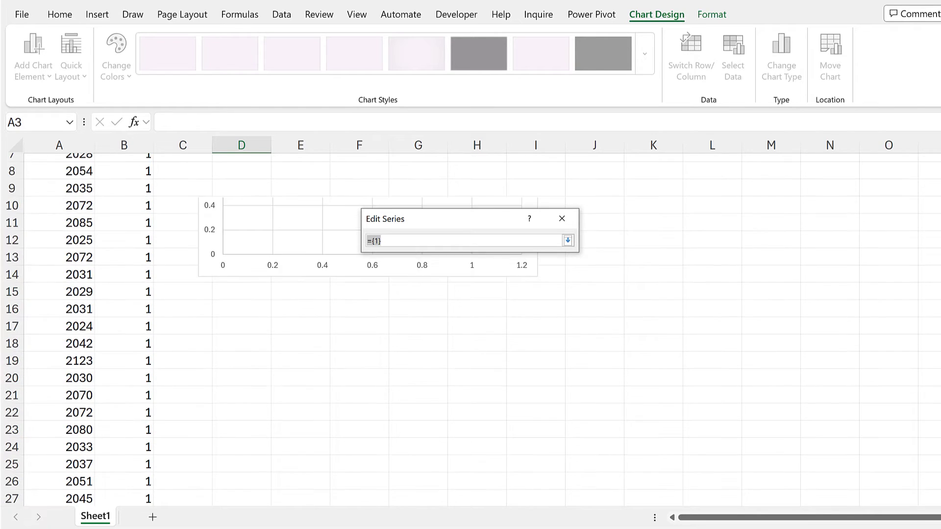
pyautogui.click(132, 195)
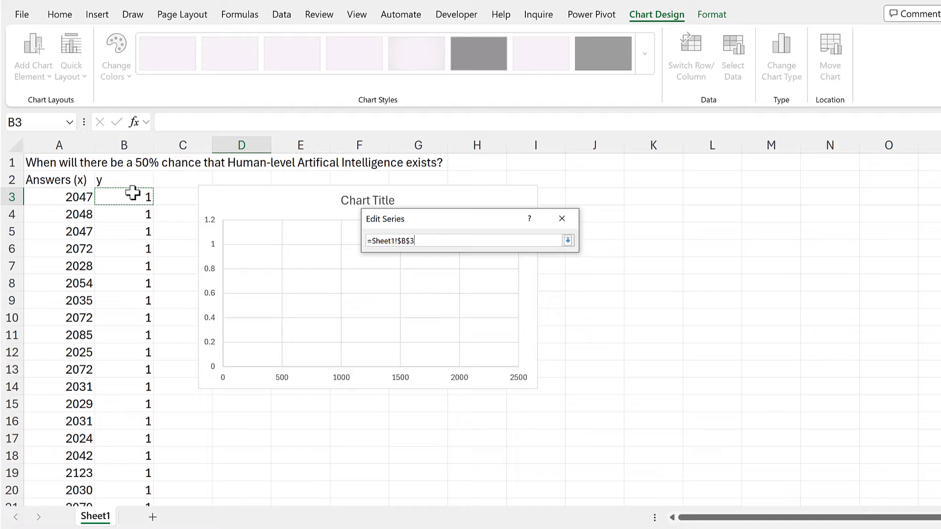
pyautogui.hotkey('ctrl', 'shift', 'Down')
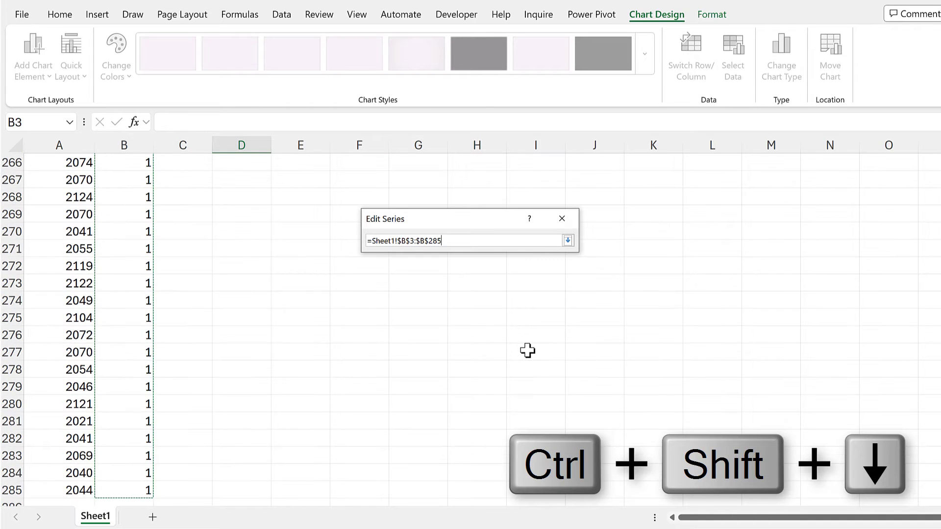
pyautogui.press('Return')
pyautogui.click(512, 339)
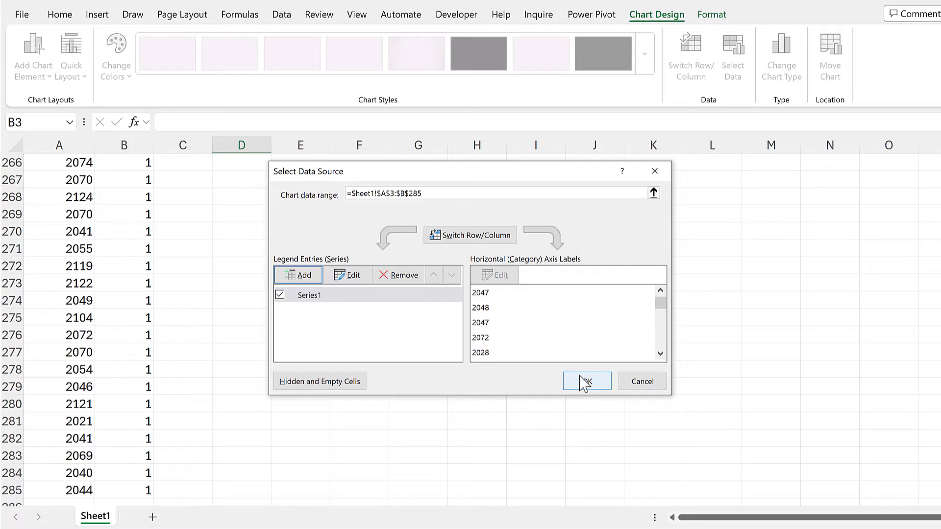
pyautogui.click(584, 381)
# Turn on Error Bars for the scatter points from the Chart Elements list.
pyautogui.click(590, 300)
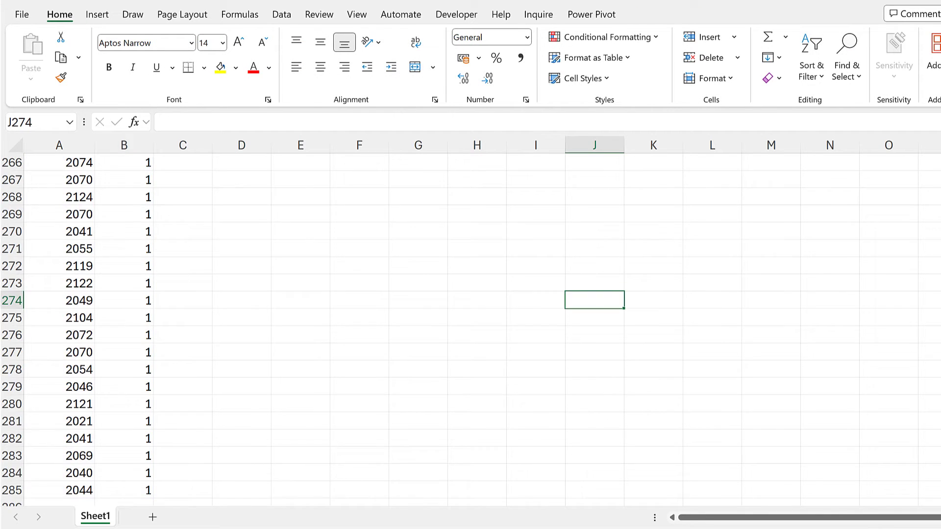
pyautogui.scroll(20, 590, 300)
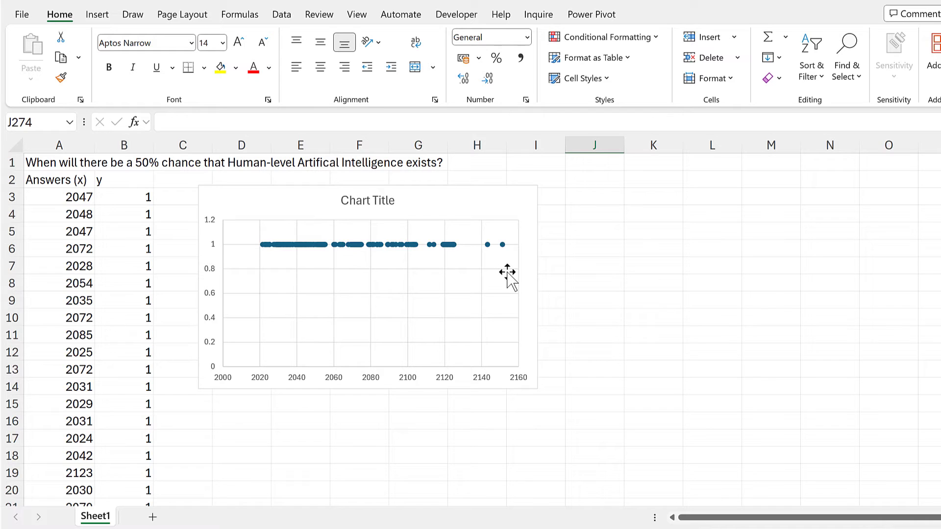
pyautogui.click(497, 196)
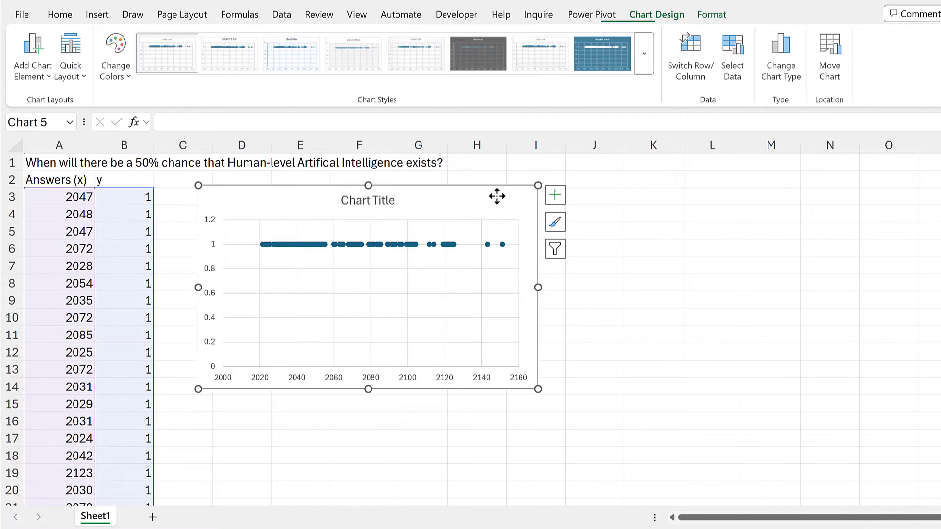
pyautogui.click(554, 195)
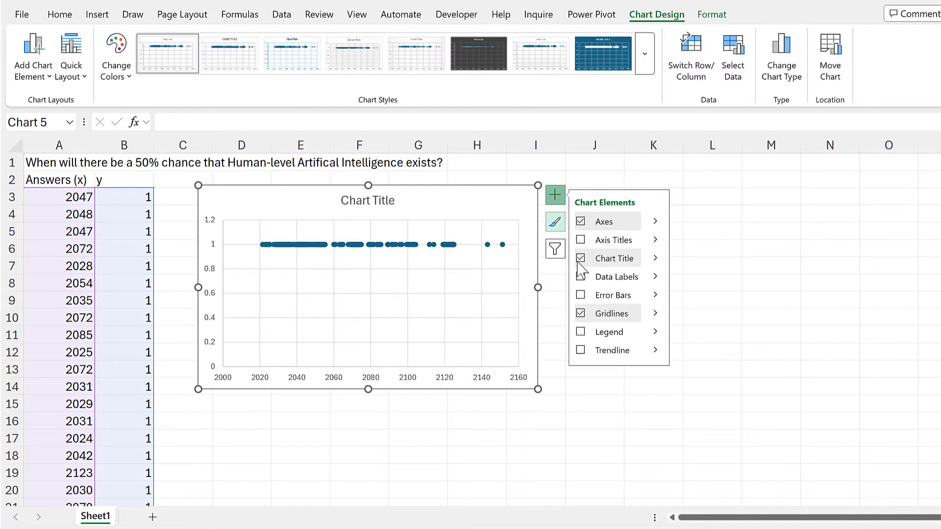
pyautogui.click(581, 295)
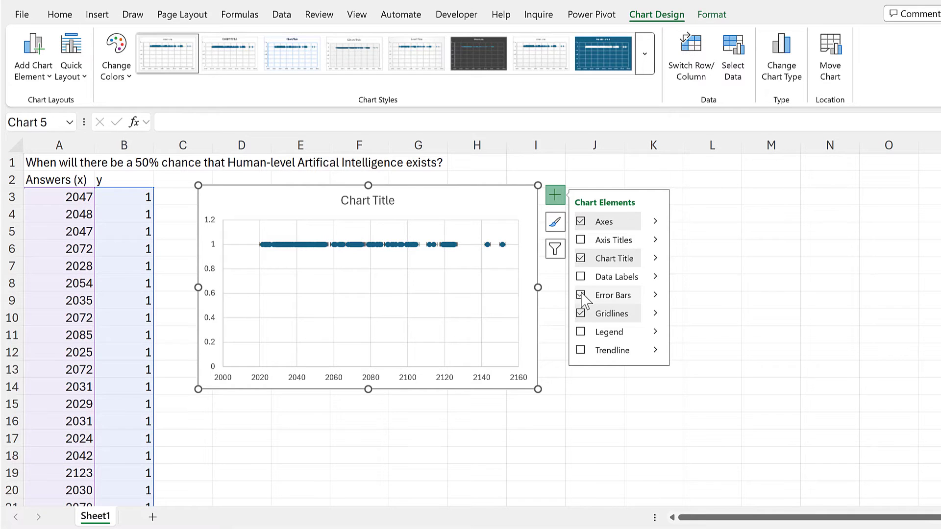
pyautogui.click(561, 408)
pyautogui.doubleClick(446, 192)
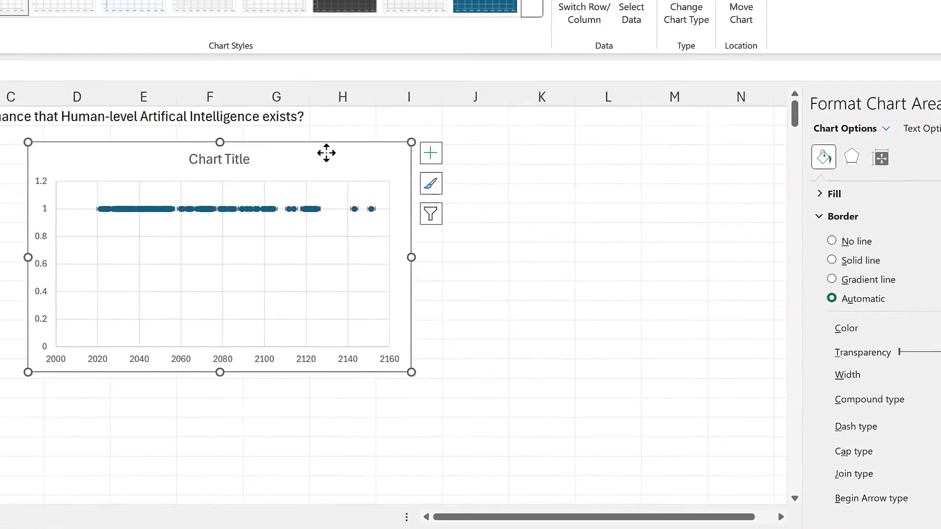
# Move the chart further right and delete the Series 1 X error bars.
pyautogui.moveTo(327, 152); pyautogui.dragTo(617, 146)
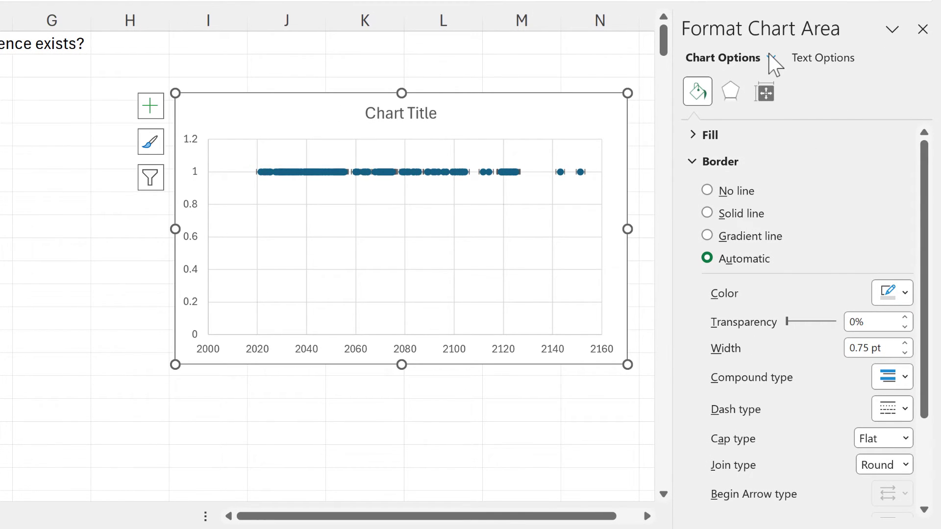
pyautogui.click(772, 59)
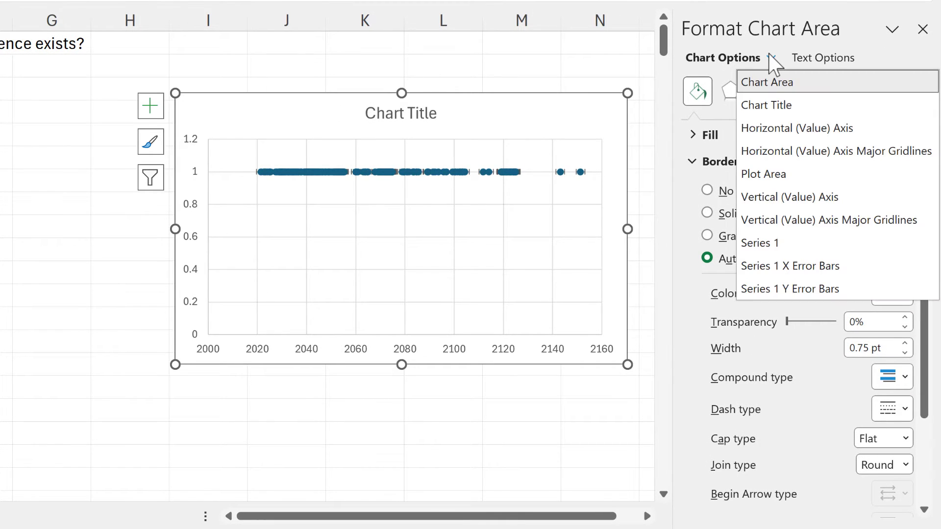
pyautogui.click(854, 266)
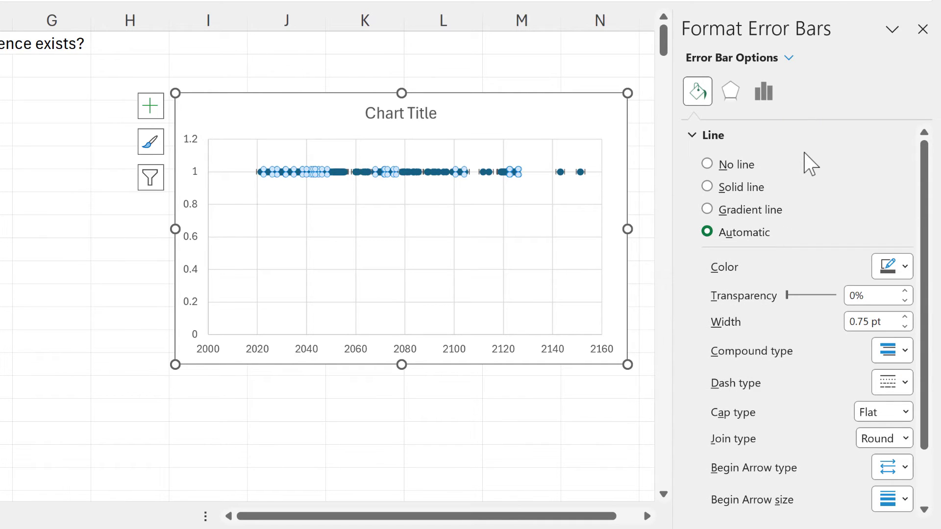
pyautogui.press('Delete')
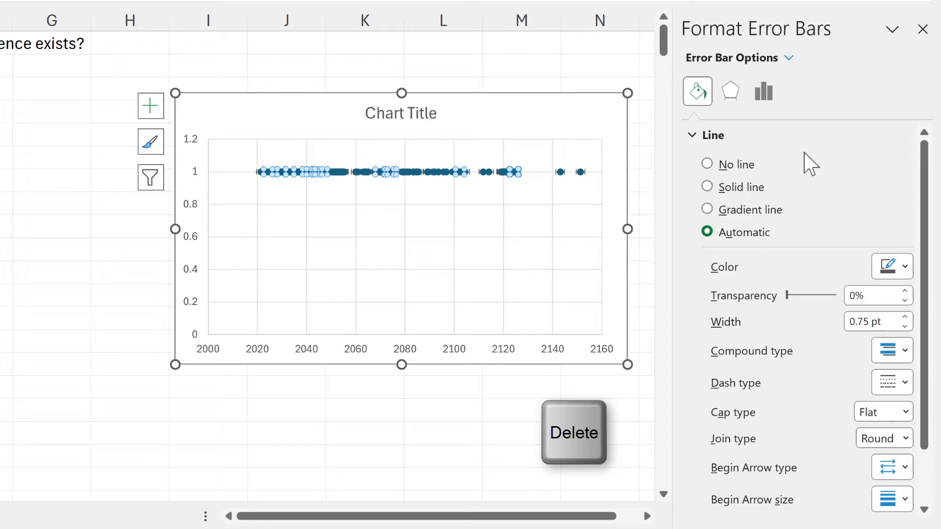
# Give the Series 1 Y error bars a No Cap end style and a fixed value of 0.5.
pyautogui.click(772, 58)
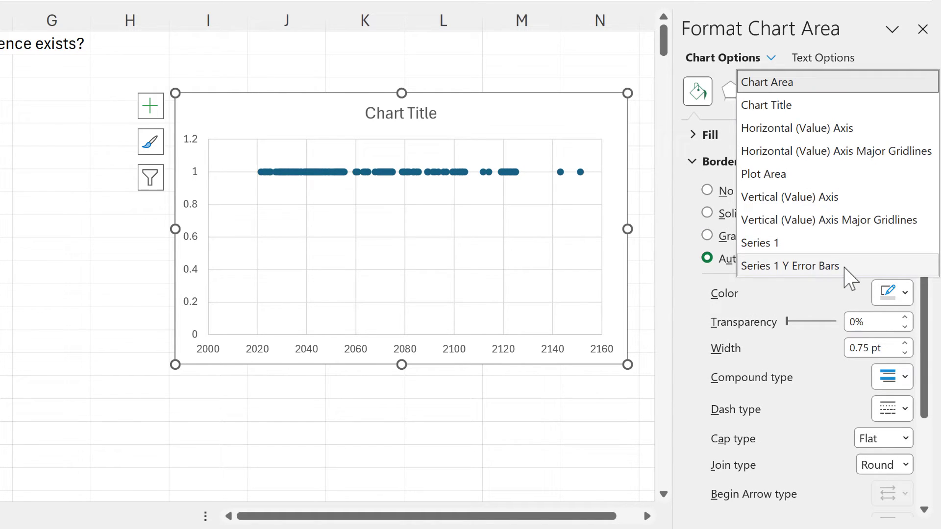
pyautogui.click(849, 277)
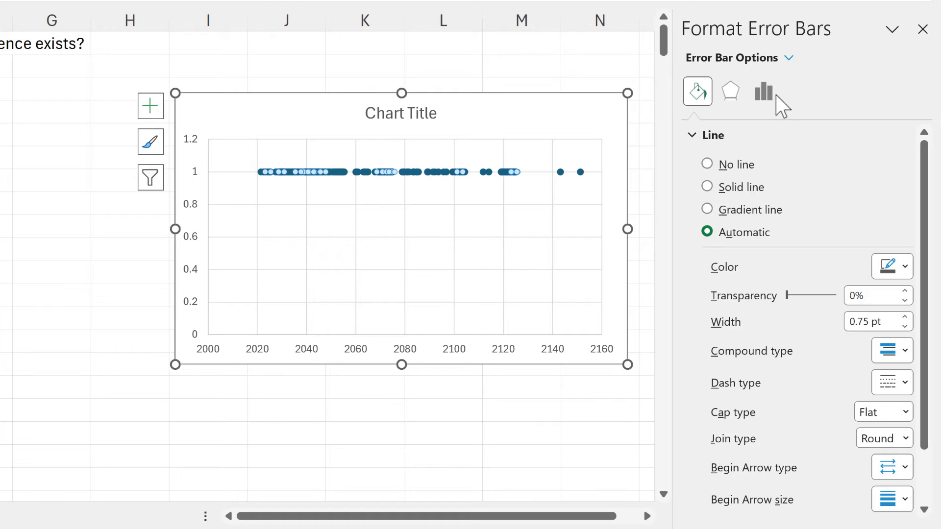
pyautogui.click(776, 96)
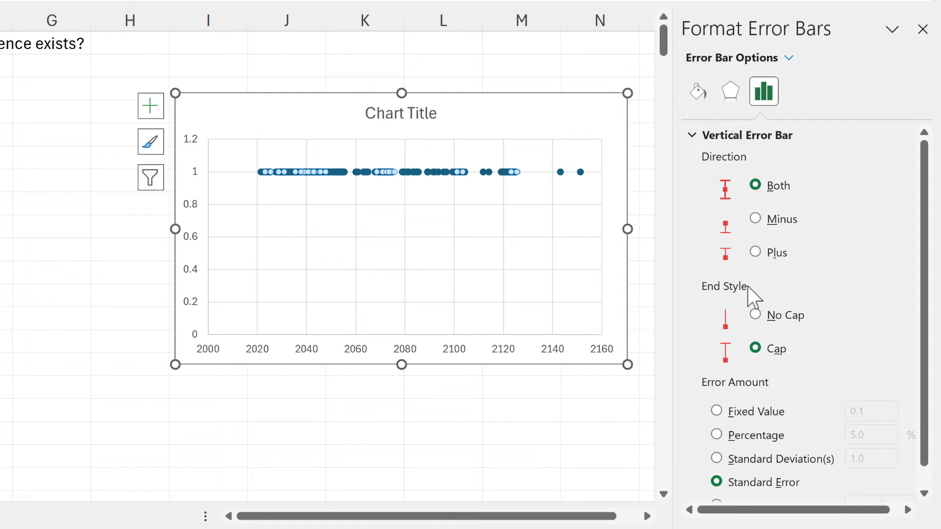
pyautogui.click(757, 318)
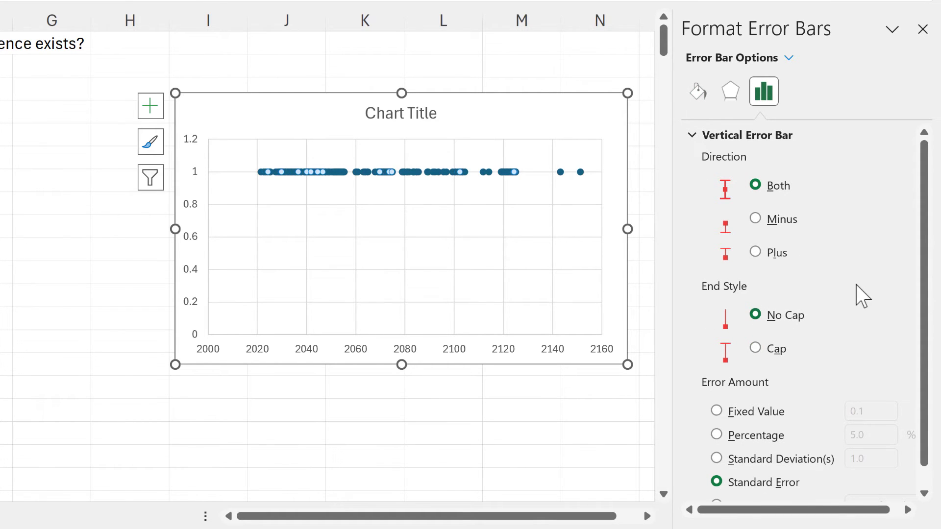
pyautogui.scroll(-1, 863, 296)
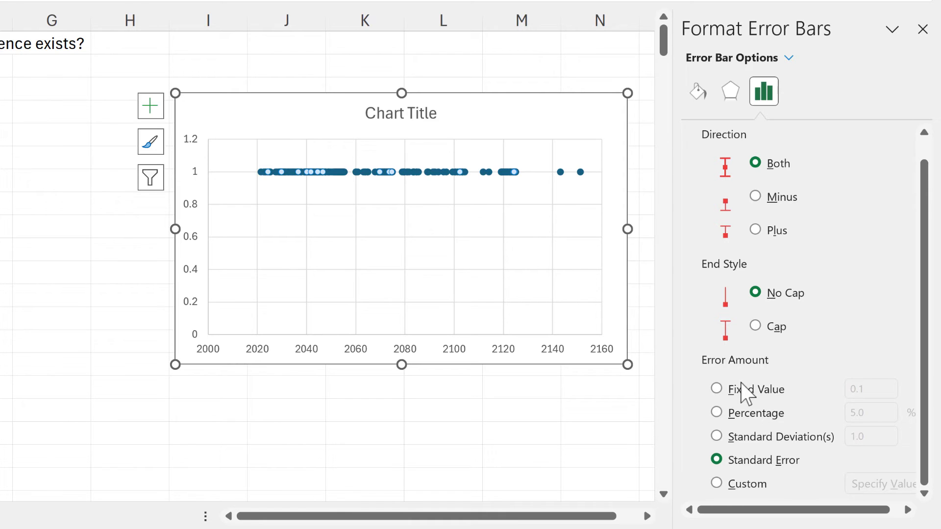
pyautogui.click(726, 390)
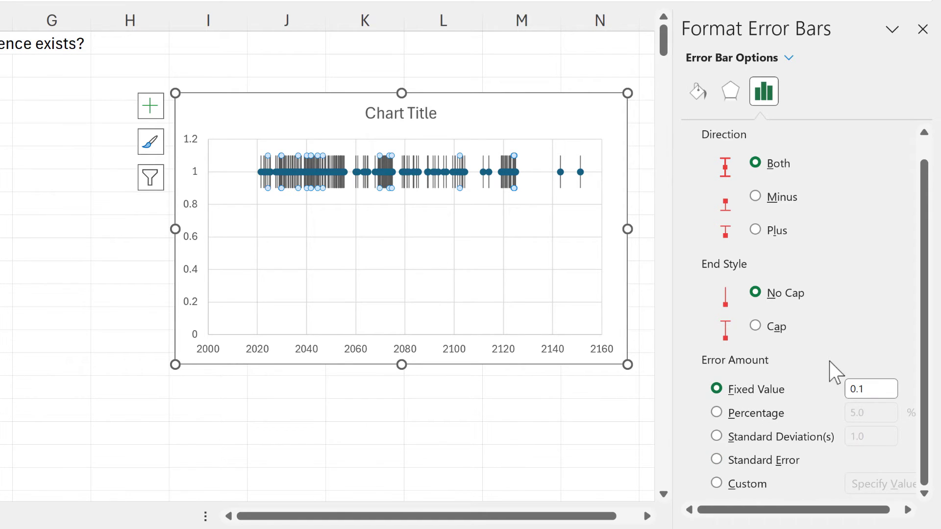
pyautogui.click(878, 389)
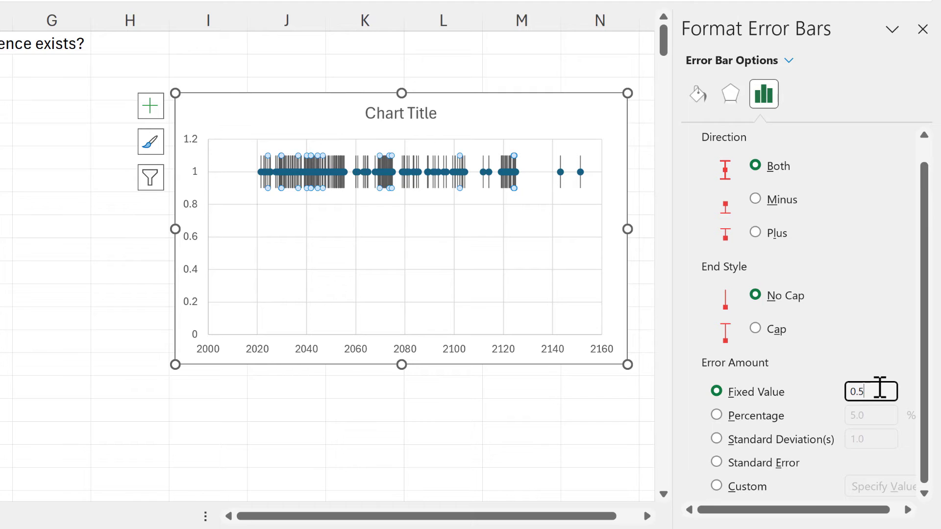
pyautogui.write('0.5')
pyautogui.press('Return')
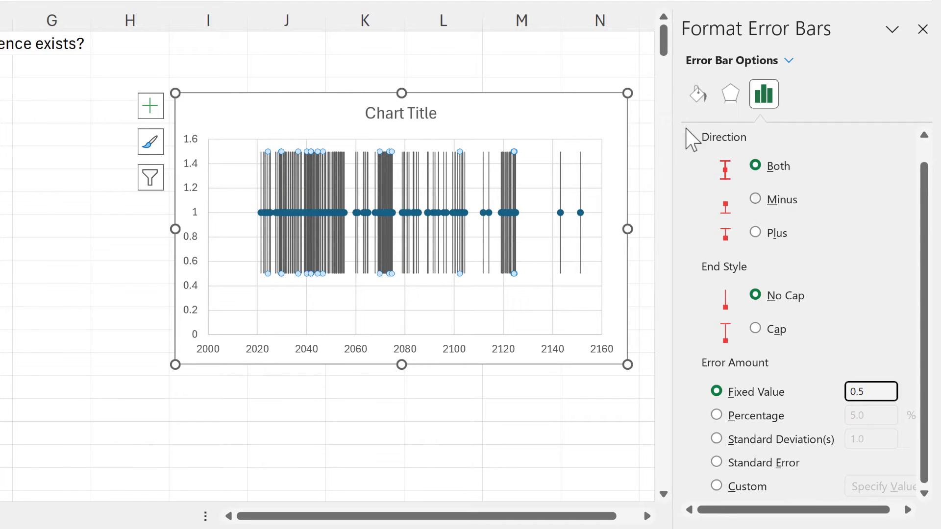
# Color the error bar lines dark blue with 50% transparency.
pyautogui.click(697, 94)
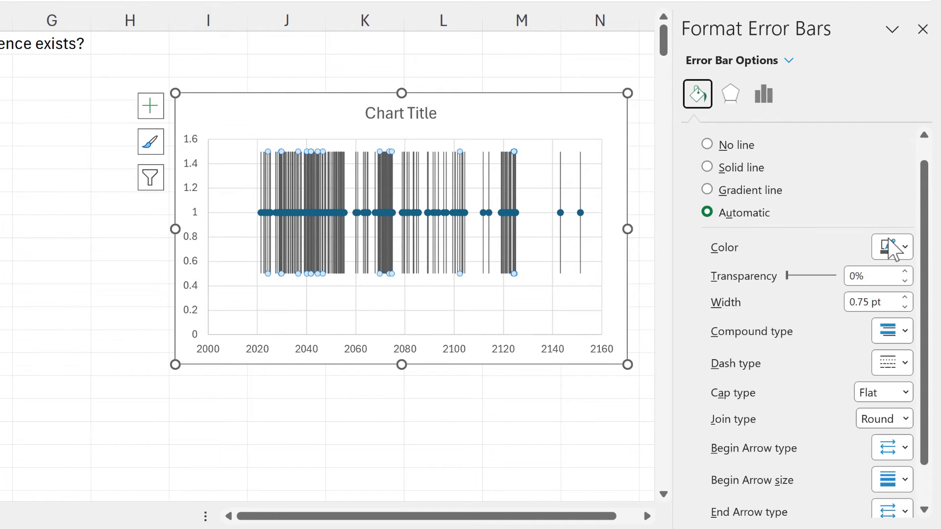
pyautogui.click(901, 248)
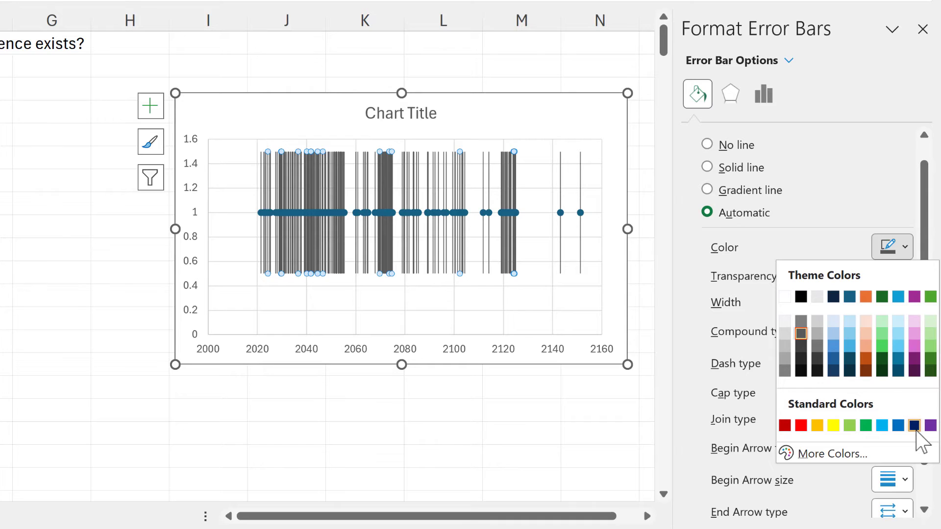
pyautogui.click(914, 425)
pyautogui.moveTo(869, 276); pyautogui.dragTo(833, 276)
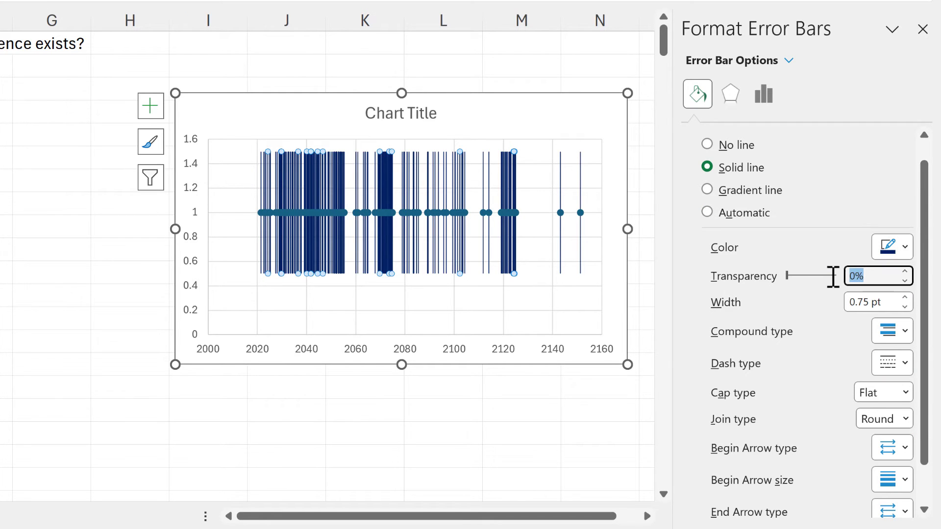
pyautogui.write('50')
pyautogui.press('Return')
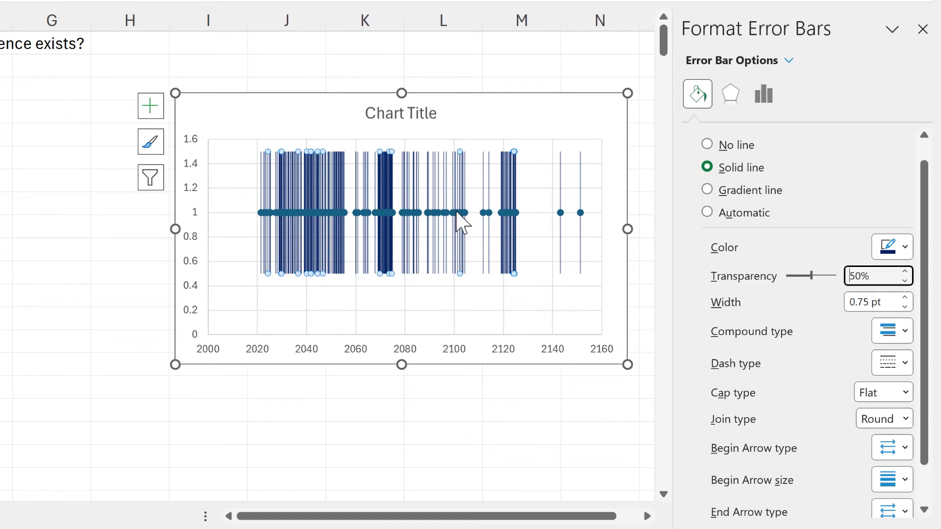
# Set the data series marker to None, removing the round markers.
pyautogui.click(484, 216)
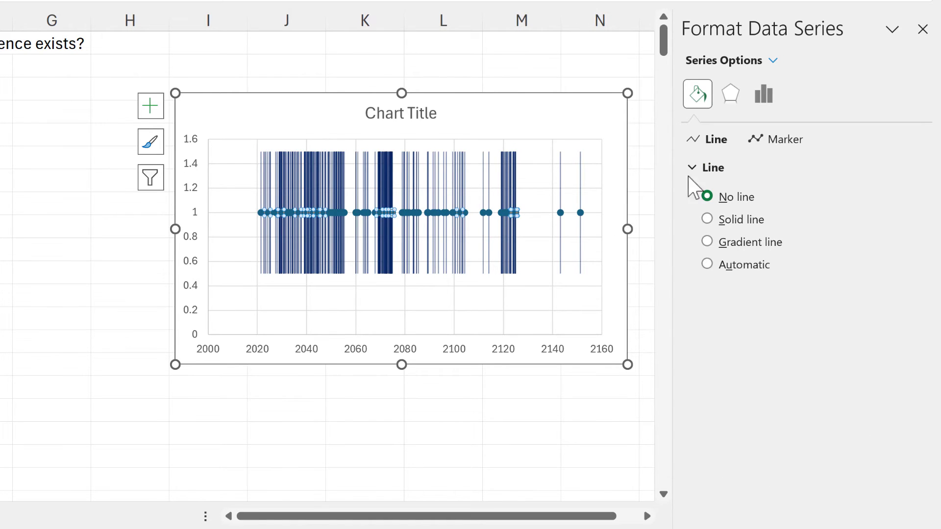
pyautogui.click(792, 139)
pyautogui.click(769, 169)
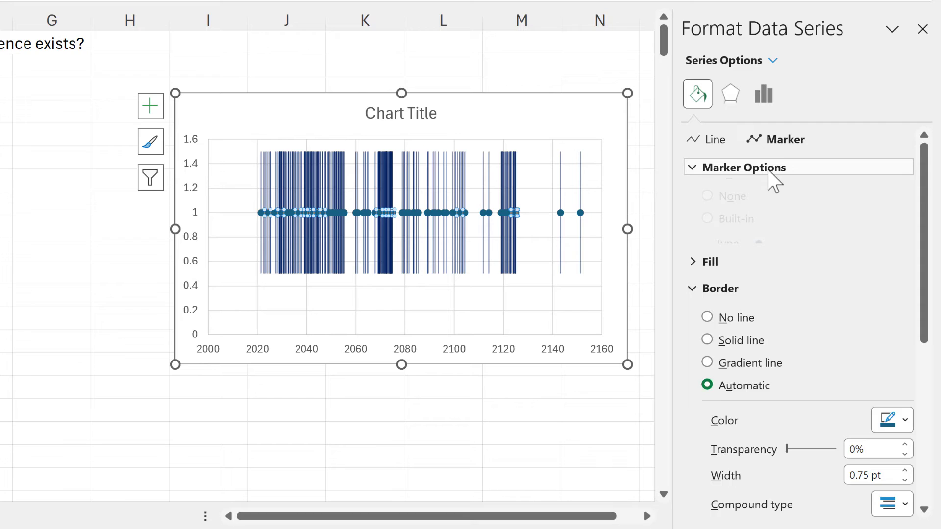
pyautogui.click(707, 216)
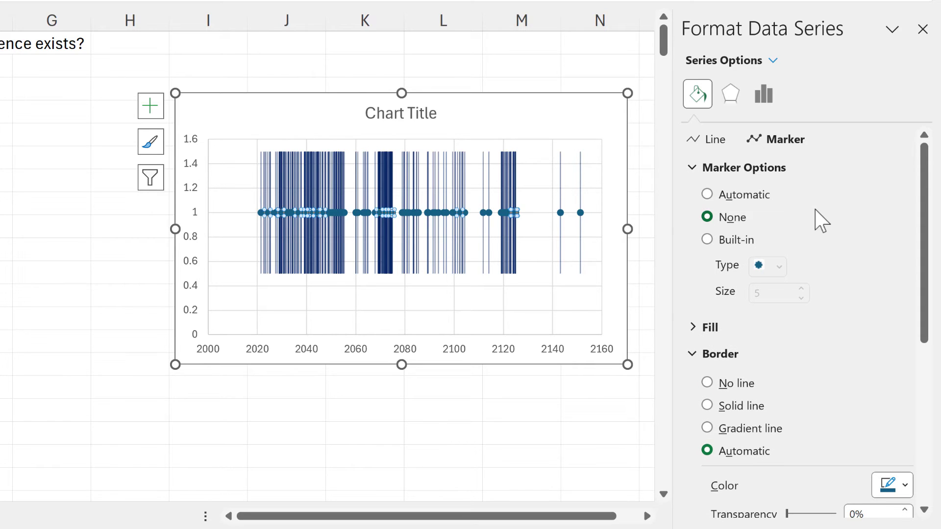
# Delete the chart title.
pyautogui.click(594, 95)
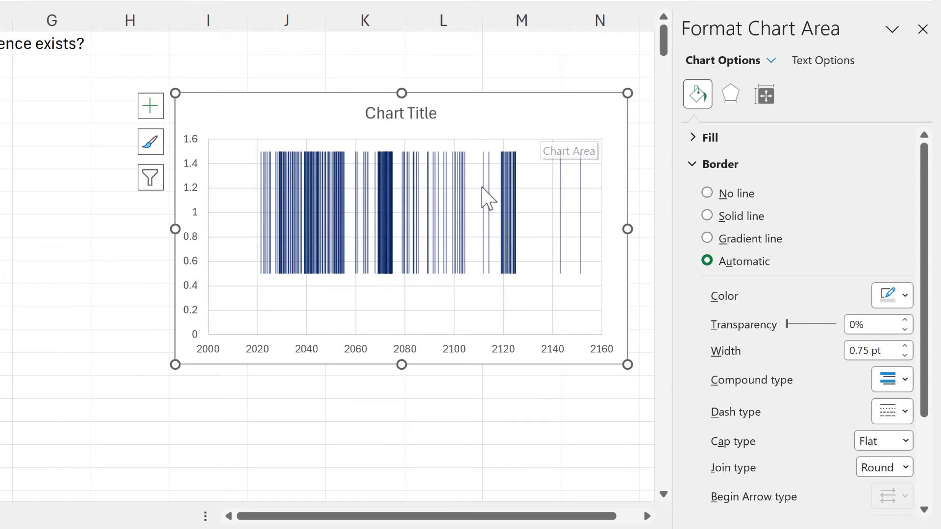
pyautogui.click(427, 116)
pyautogui.press('Delete')
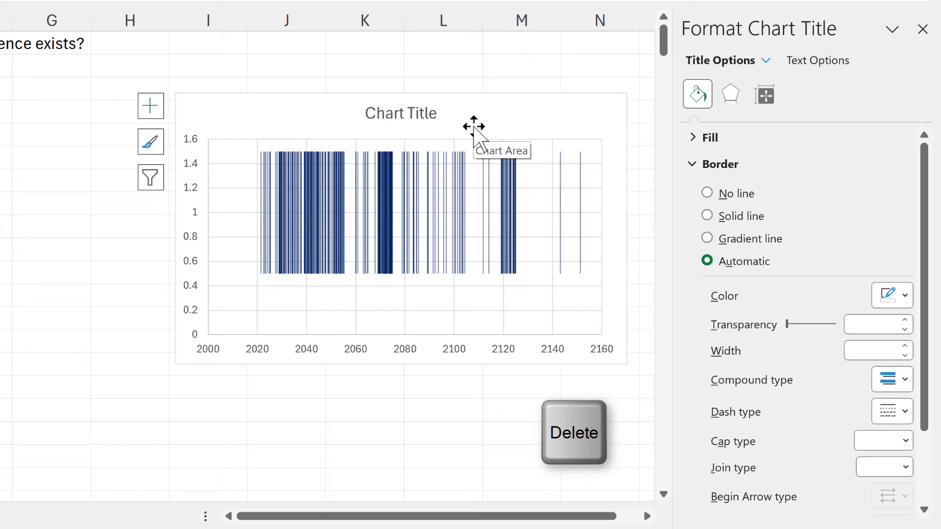
# Set the vertical axis maximum to 1.9, minimum to 0, and major unit to 1.
pyautogui.click(199, 141)
pyautogui.click(795, 95)
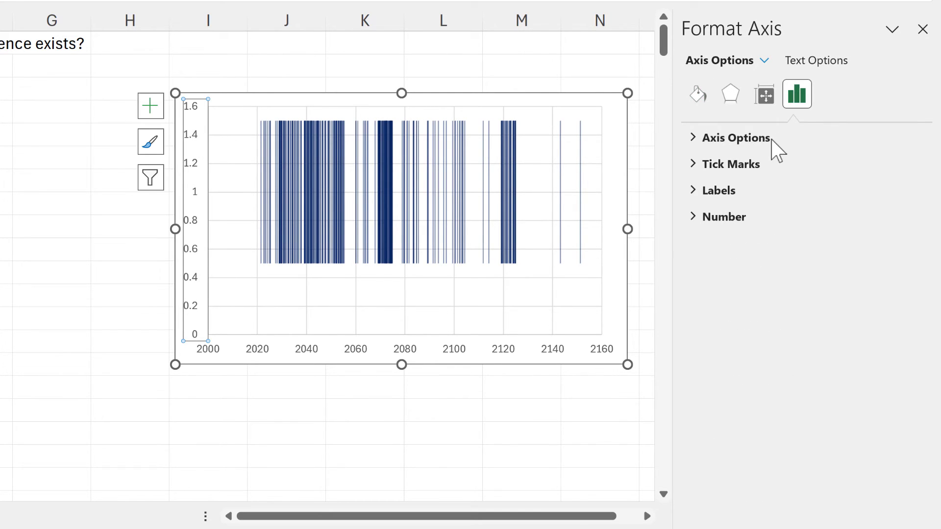
pyautogui.click(772, 143)
pyautogui.click(836, 213)
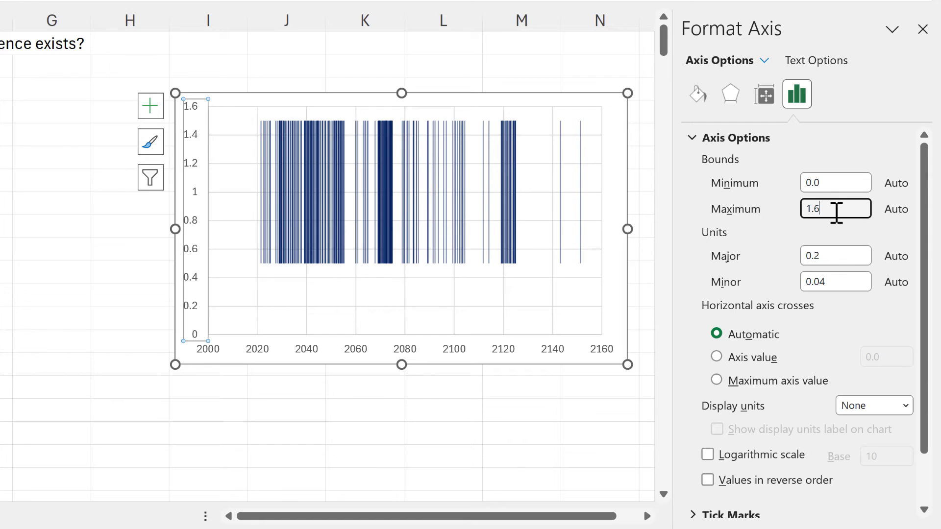
pyautogui.press('Return')
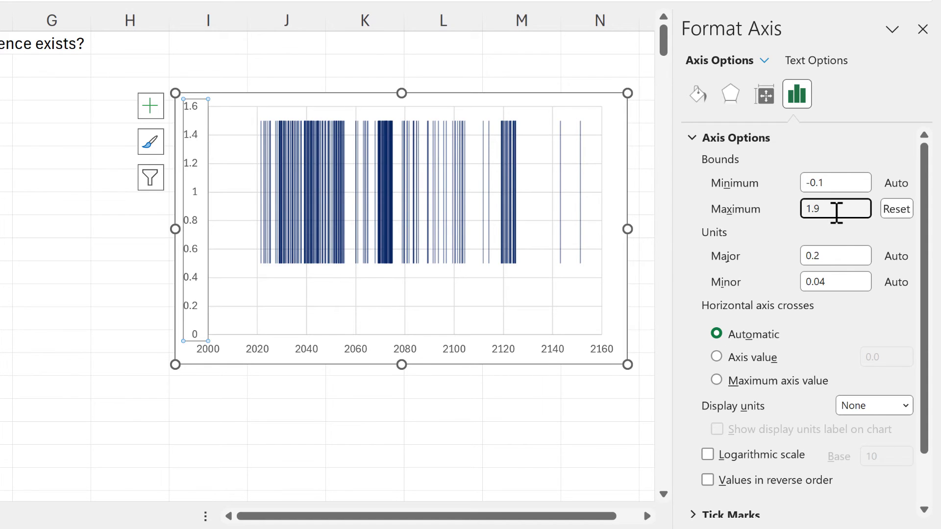
pyautogui.doubleClick(831, 185)
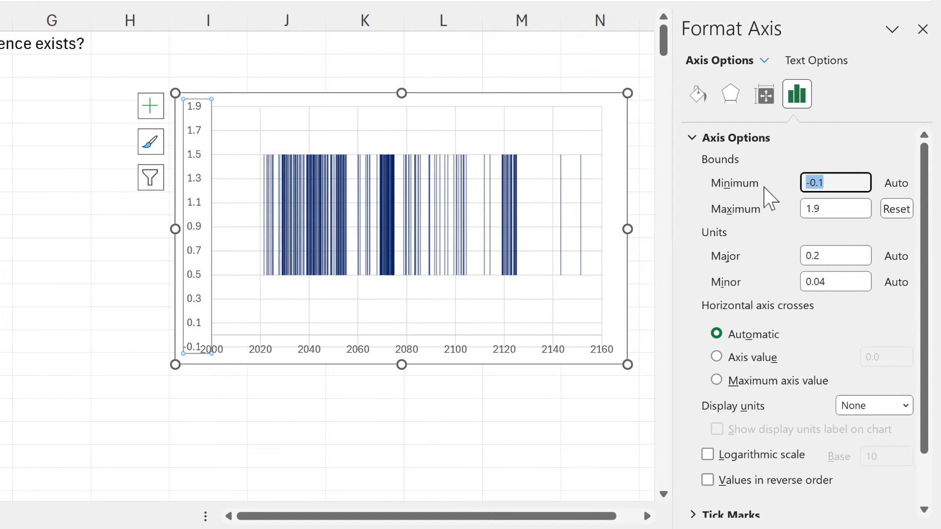
pyautogui.write('0')
pyautogui.press('Return')
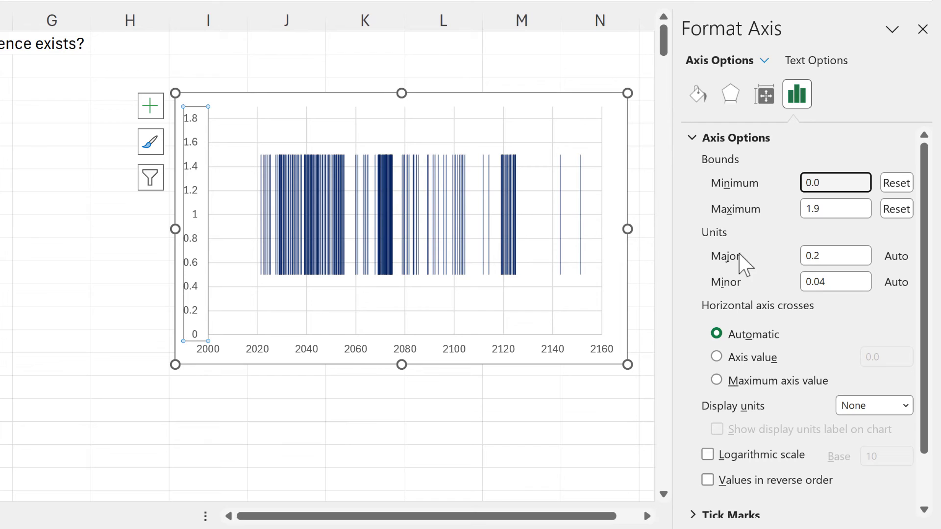
pyautogui.click(786, 254)
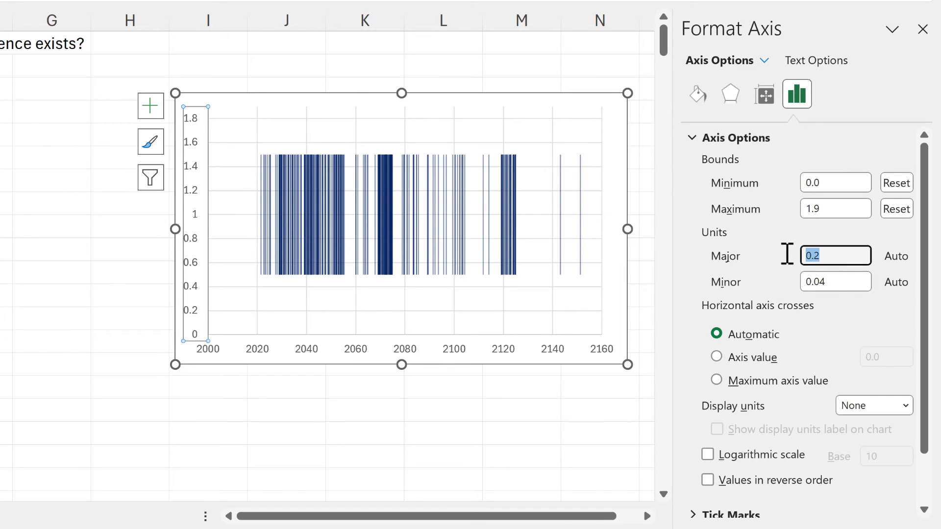
pyautogui.write('1')
pyautogui.press('Return')
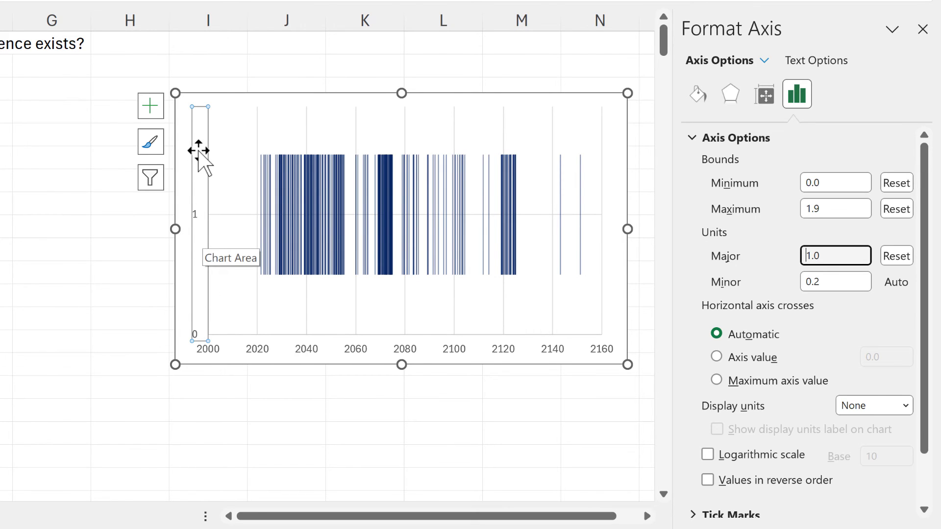
# Set the vertical axis Label Position to None and close the Format Axis pane.
pyautogui.click(760, 139)
pyautogui.click(733, 193)
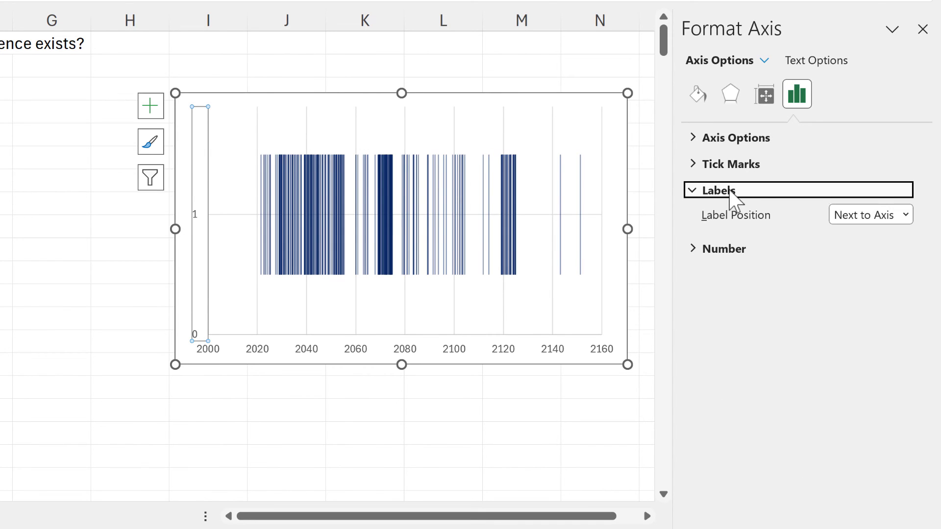
pyautogui.click(906, 216)
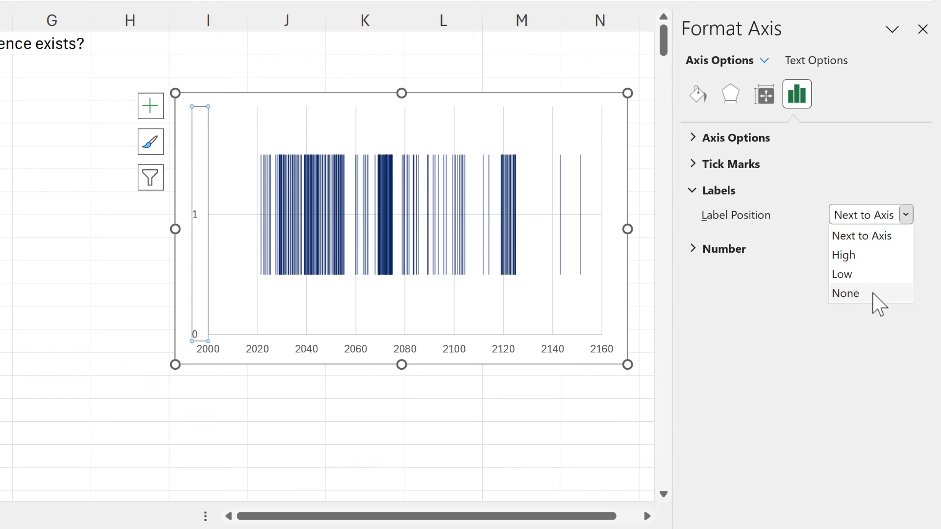
pyautogui.click(873, 294)
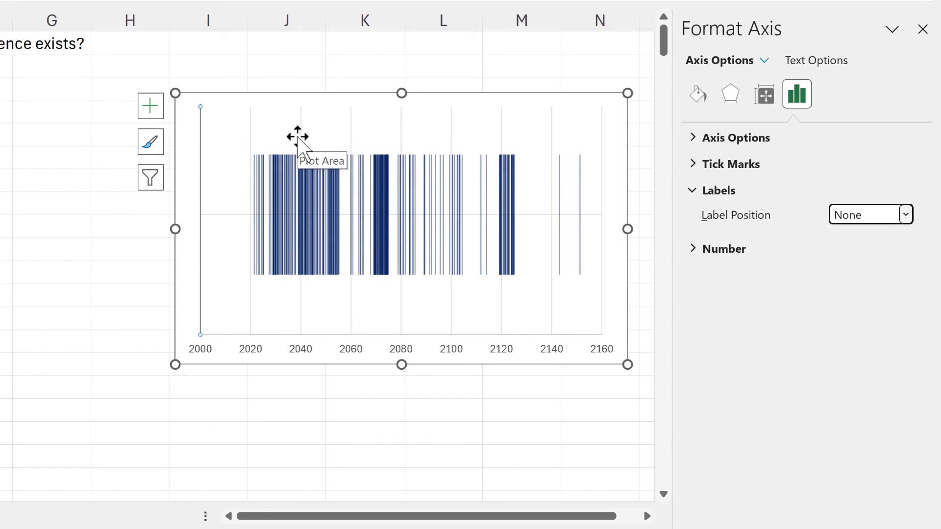
pyautogui.click(922, 28)
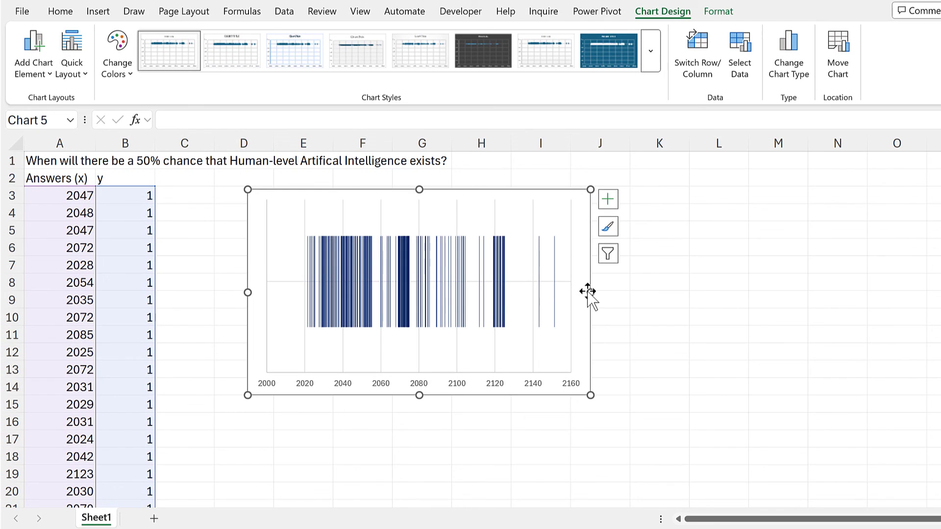
# Widen the chart to the right, lower its top edge, and move it up beside the data.
pyautogui.moveTo(590, 292); pyautogui.dragTo(887, 292)
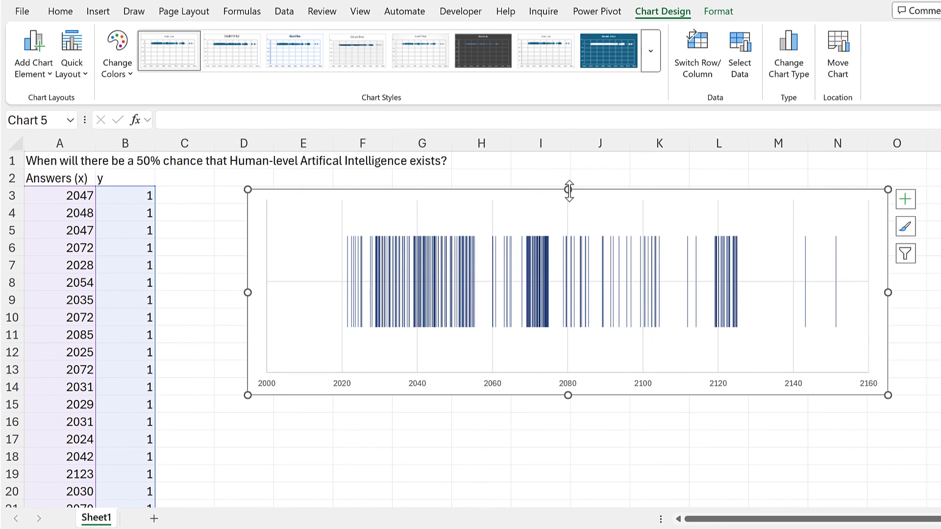
pyautogui.moveTo(563, 216); pyautogui.dragTo(553, 193)
pyautogui.click(508, 385)
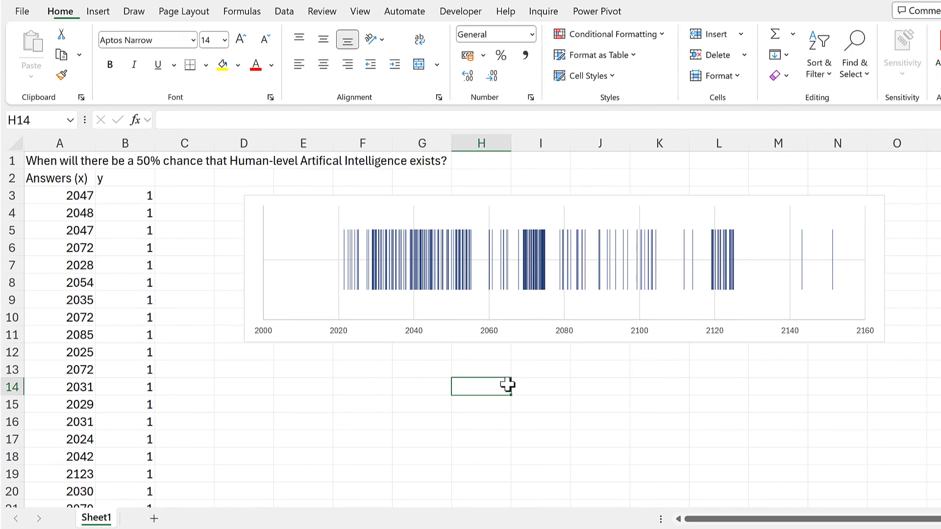